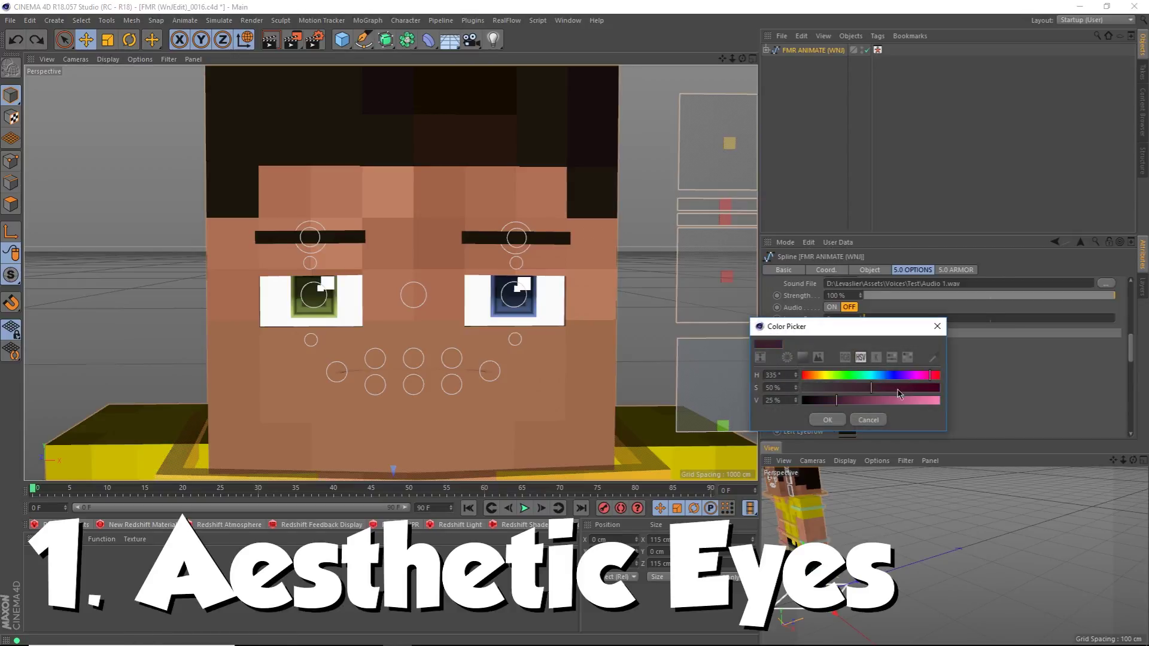
- Try a pink colour (H 335°, S 50%, V 67%) in the rig's pupil colours and a different eyebrow Thickness
click(897, 390)
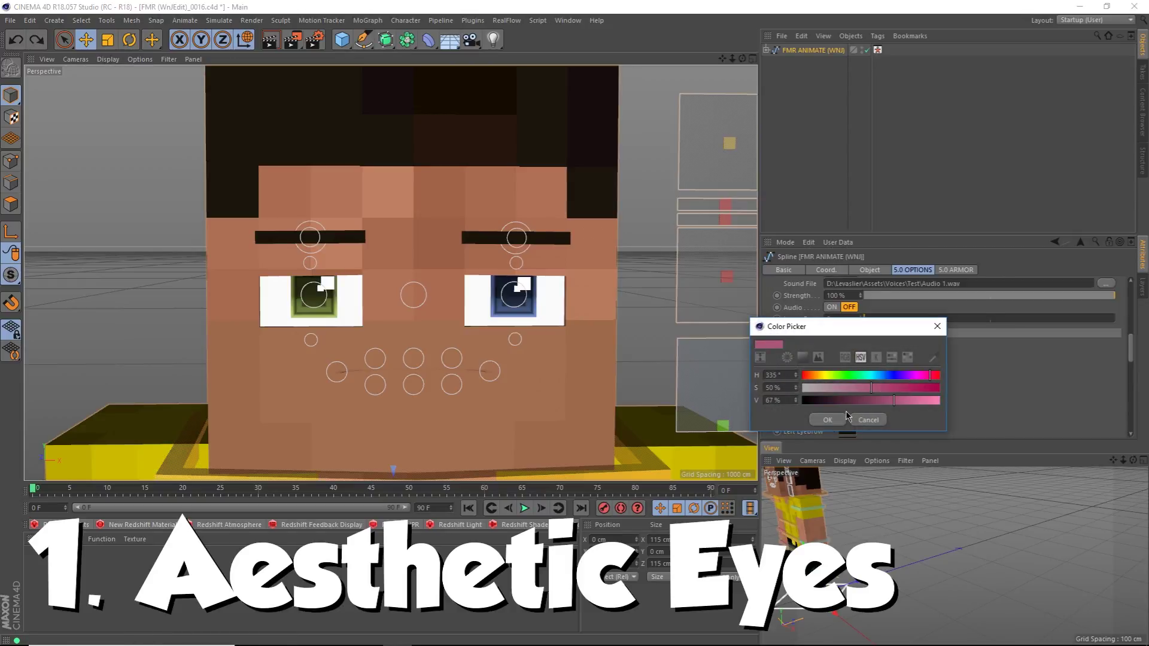
click(827, 419)
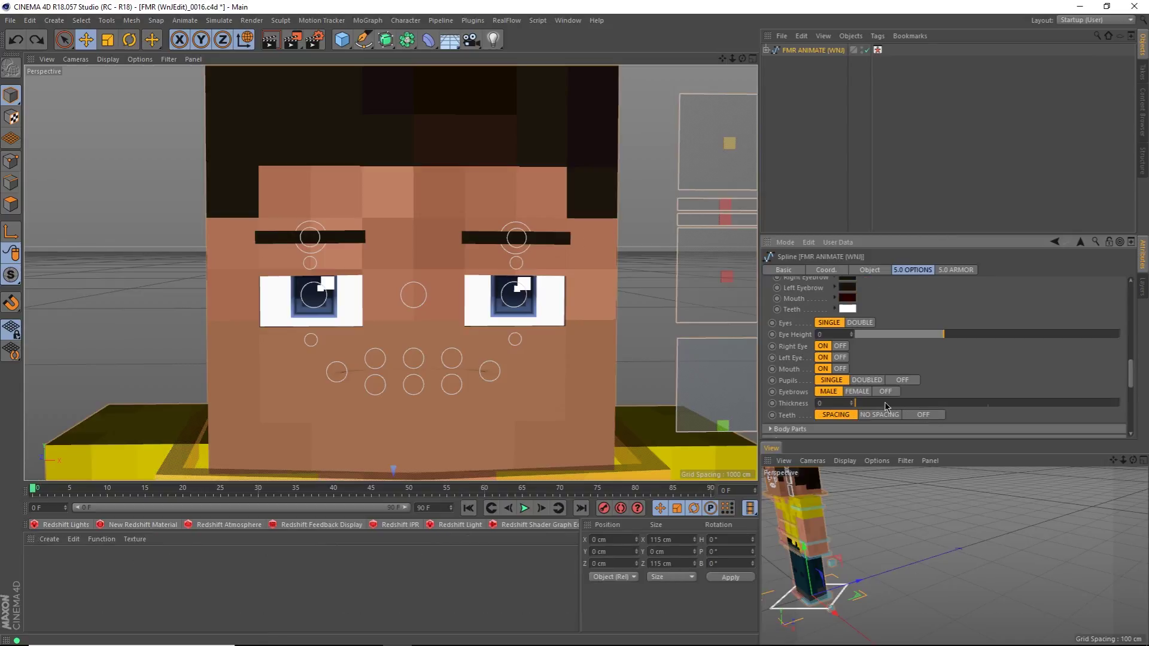
mouse_move(882, 407)
mouse_down()
mouse_move(987, 413)
mouse_move(860, 418)
mouse_move(1129, 441)
mouse_move(867, 413)
mouse_up()
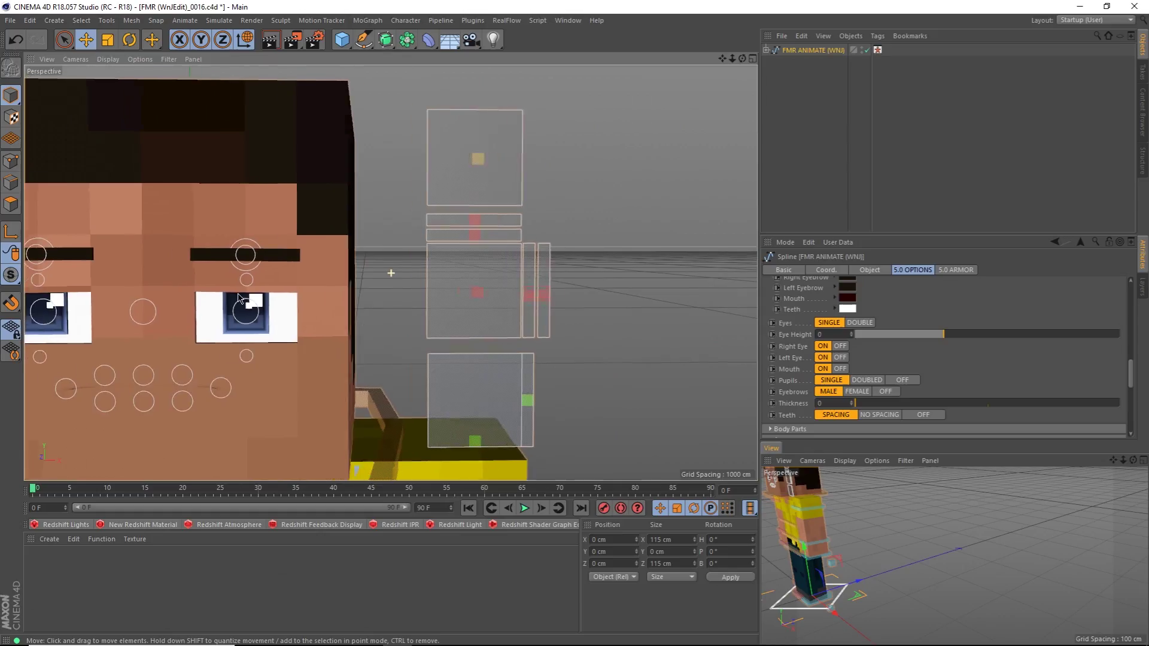
- Try moving the face rig's eye control, undo the move, and rotate the control about -21° for pupil dilation
alt+middle_drag(390, 267, 460, 279)
click(599, 276)
drag(646, 313, 607, 325)
key(ctrl+z)
key(r)
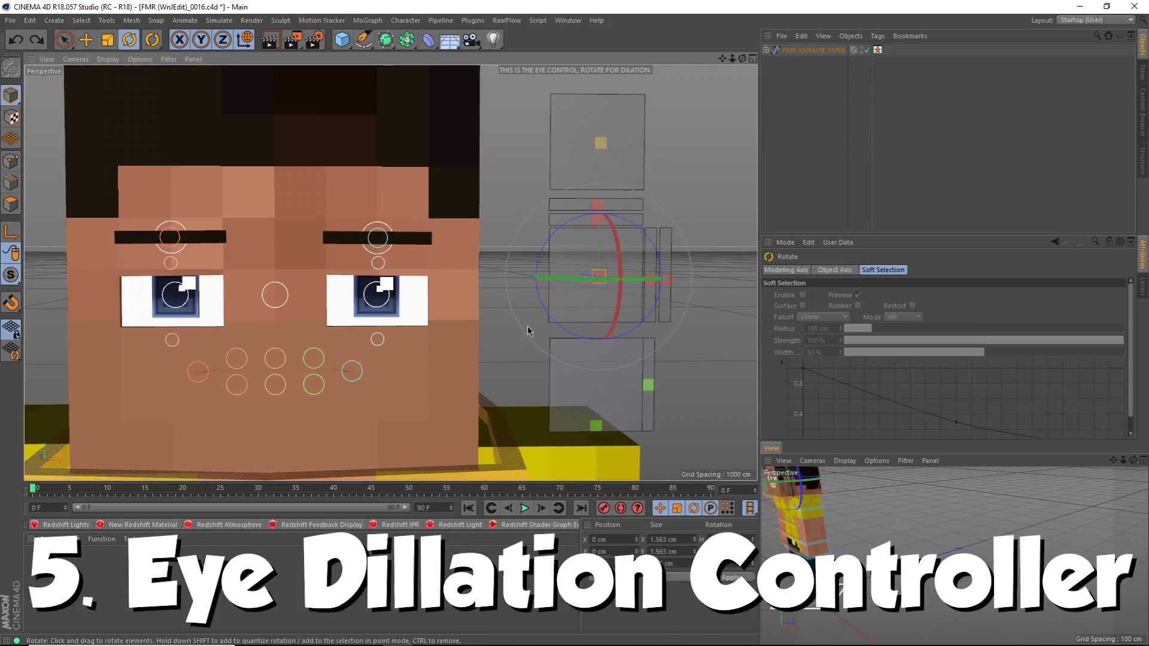
drag(541, 309, 546, 286)
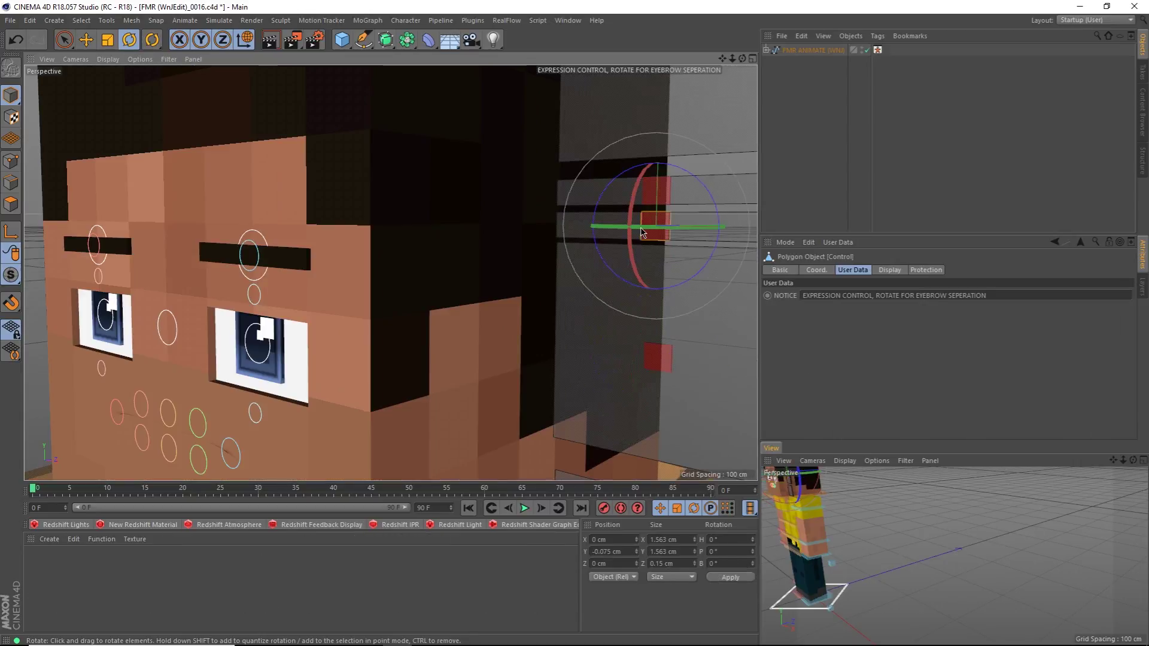
- Try moving the eyebrow expression control, undo the move, and activate rotation for the control
click(655, 224)
key(e)
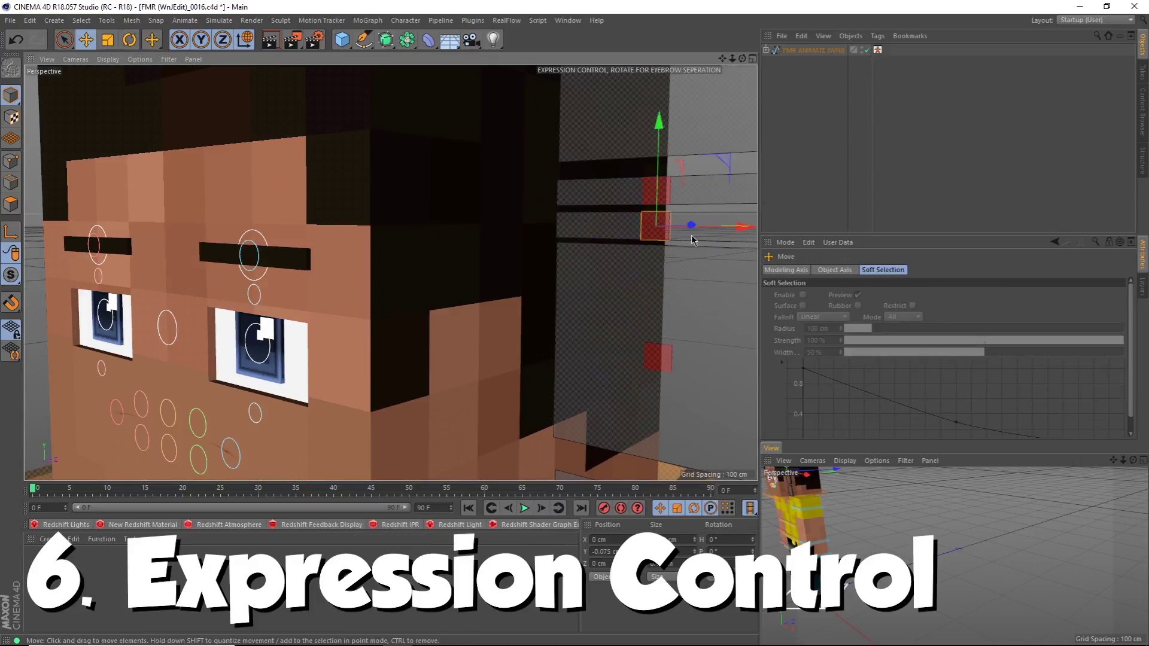
drag(721, 236, 653, 204)
key(ctrl+z)
key(r)
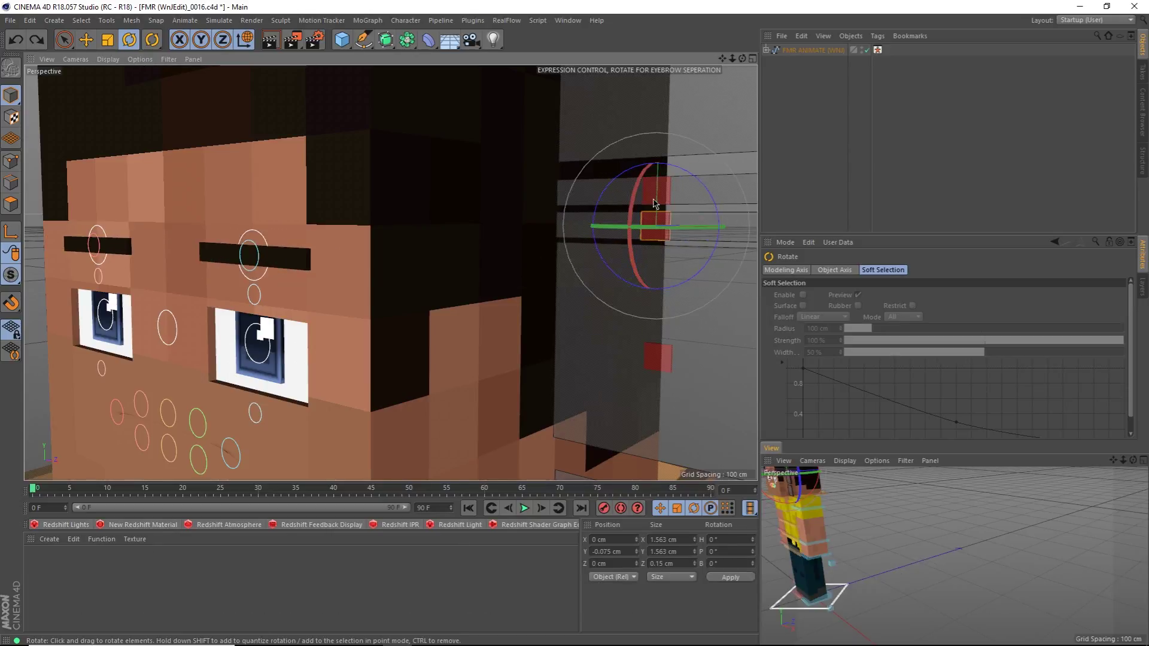
- Rotate the eyebrow bends control about 79° and slide it sideways along its track to bend both eyebrows
click(654, 200)
key(e)
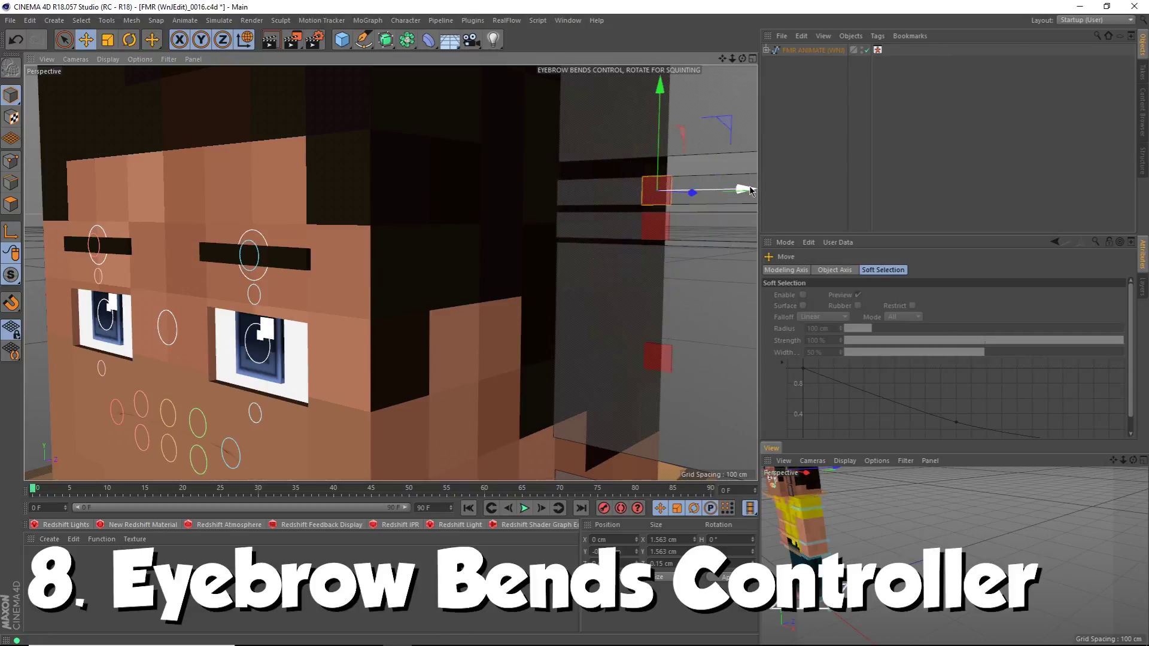
key(r)
drag(706, 243, 591, 301)
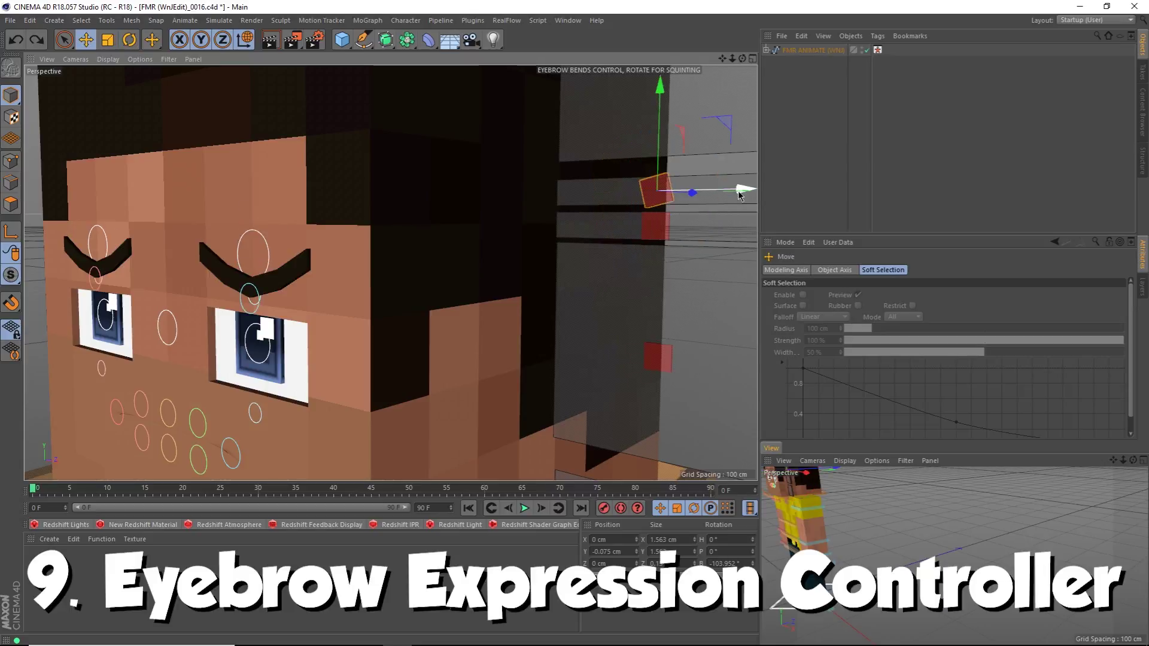
drag(740, 195, 607, 168)
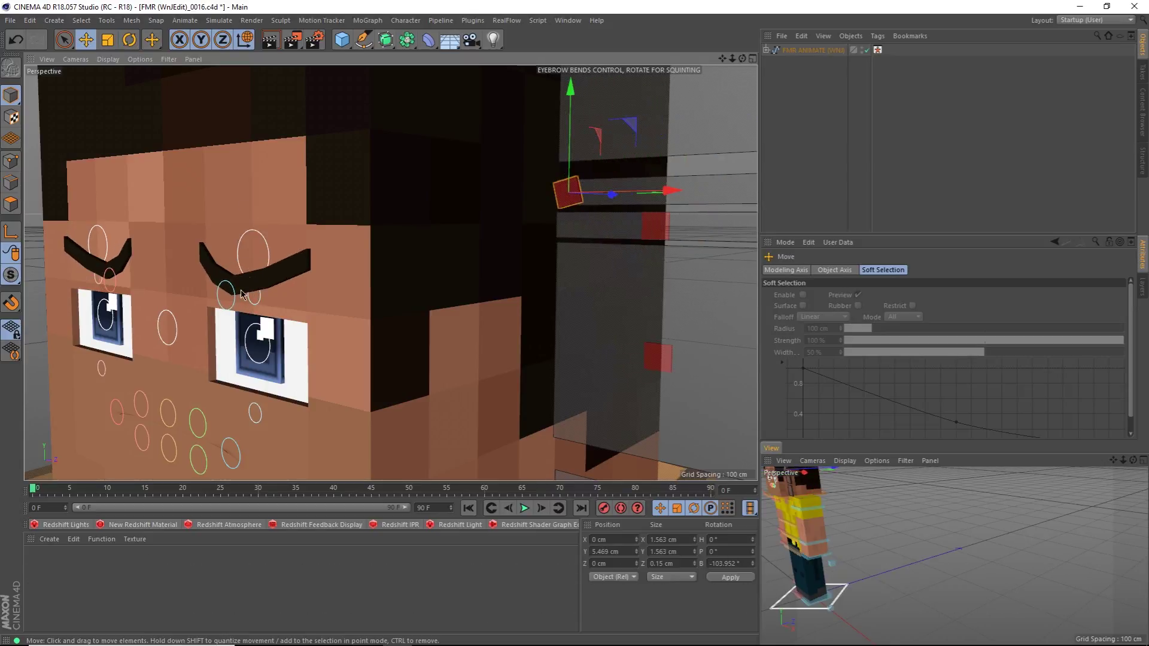
- Try raising the top eyelid control and the bottom eyelid control, and undo the bottom eyelid move
alt+drag(257, 335, 389, 335)
alt+middle_drag(90, 347, 391, 273)
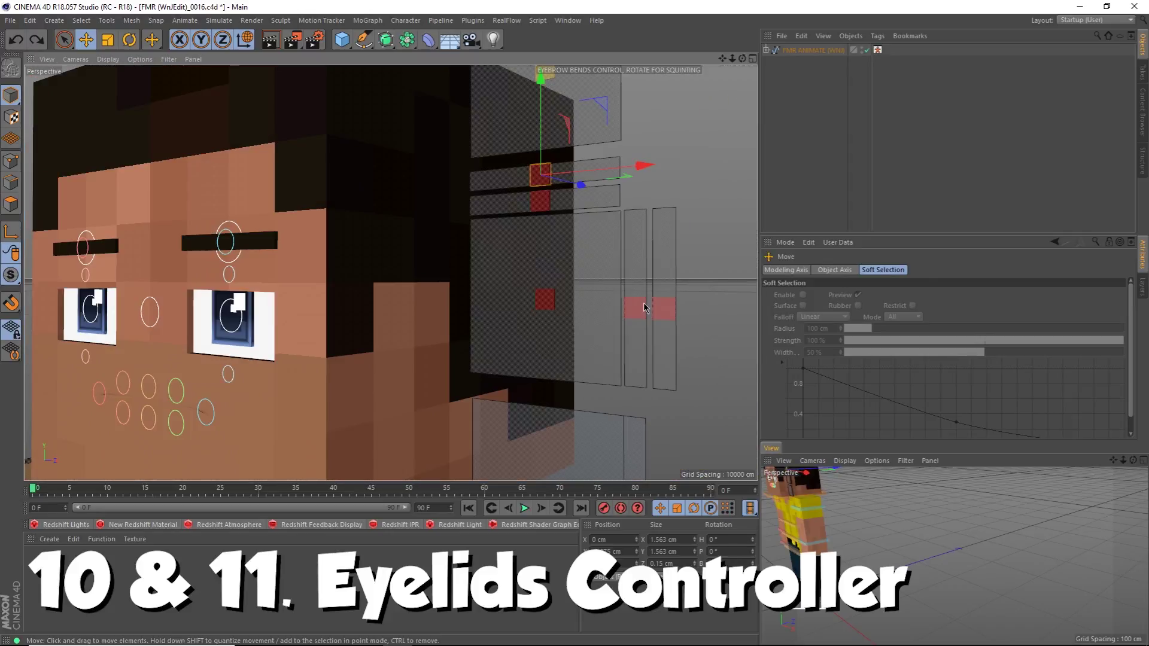
click(644, 307)
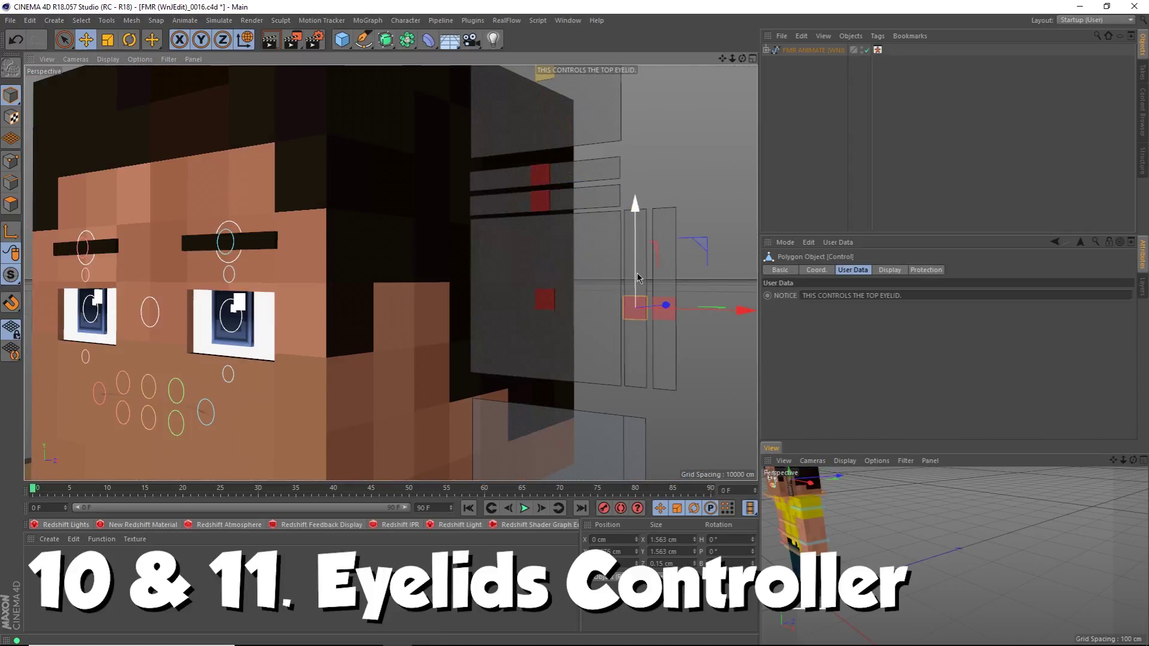
drag(637, 277, 664, 230)
click(667, 304)
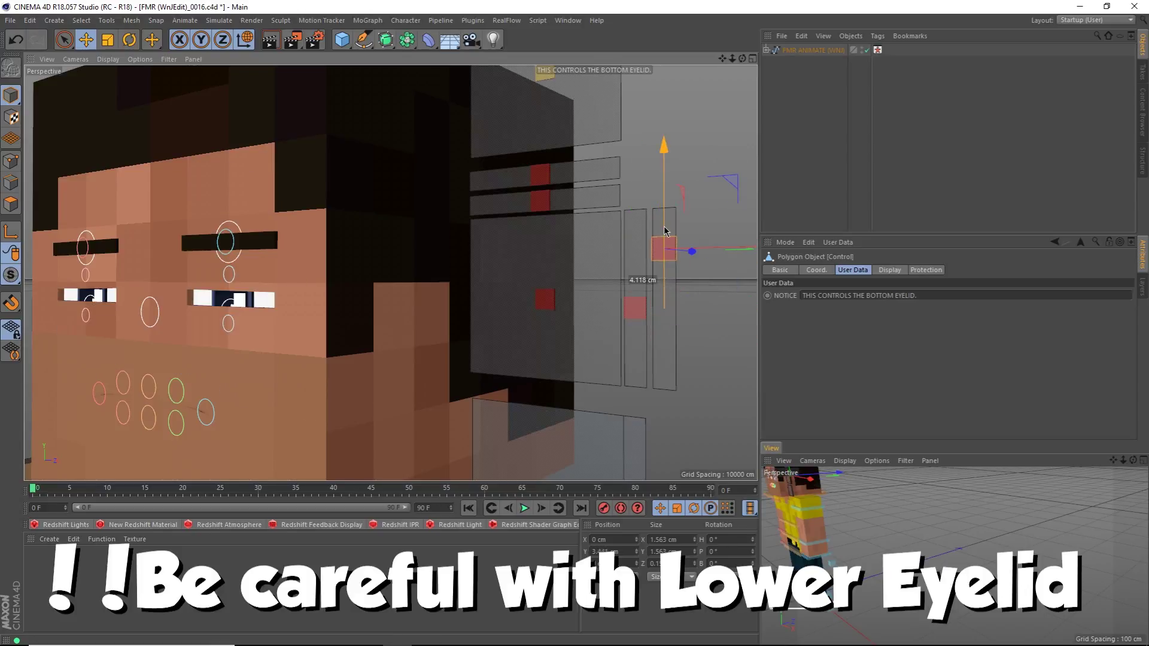
key(ctrl+z)
- Move the look-direction control above the face controls to test the character's head tracking
alt+middle_drag(435, 219, 462, 314)
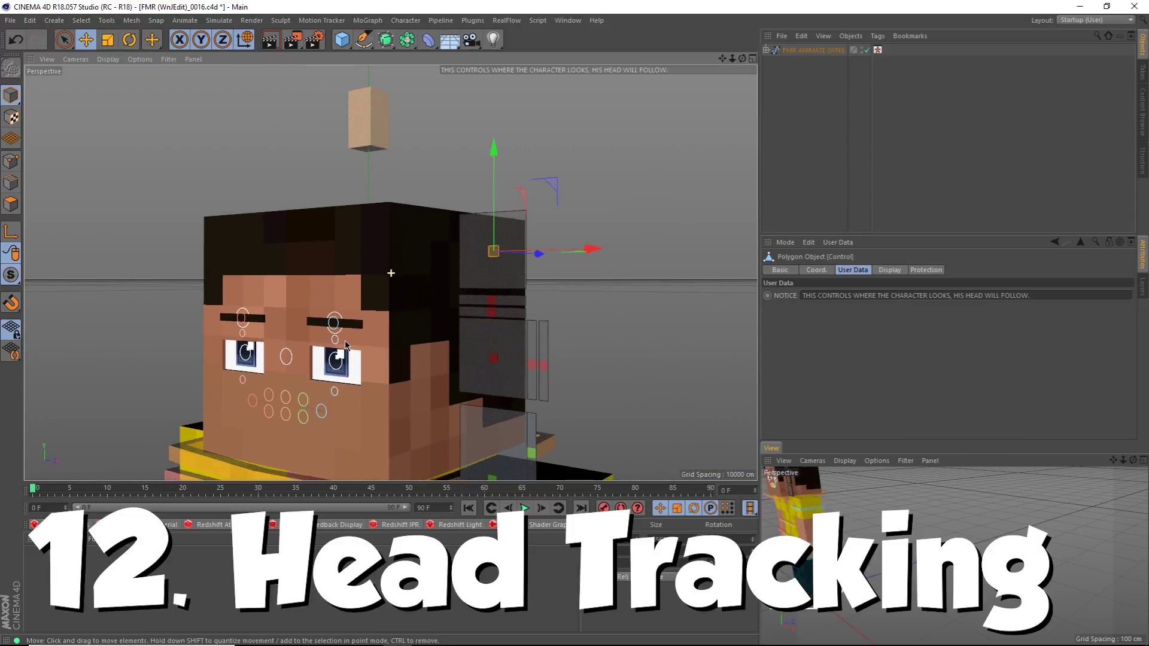
drag(586, 211, 613, 225)
drag(596, 273, 615, 372)
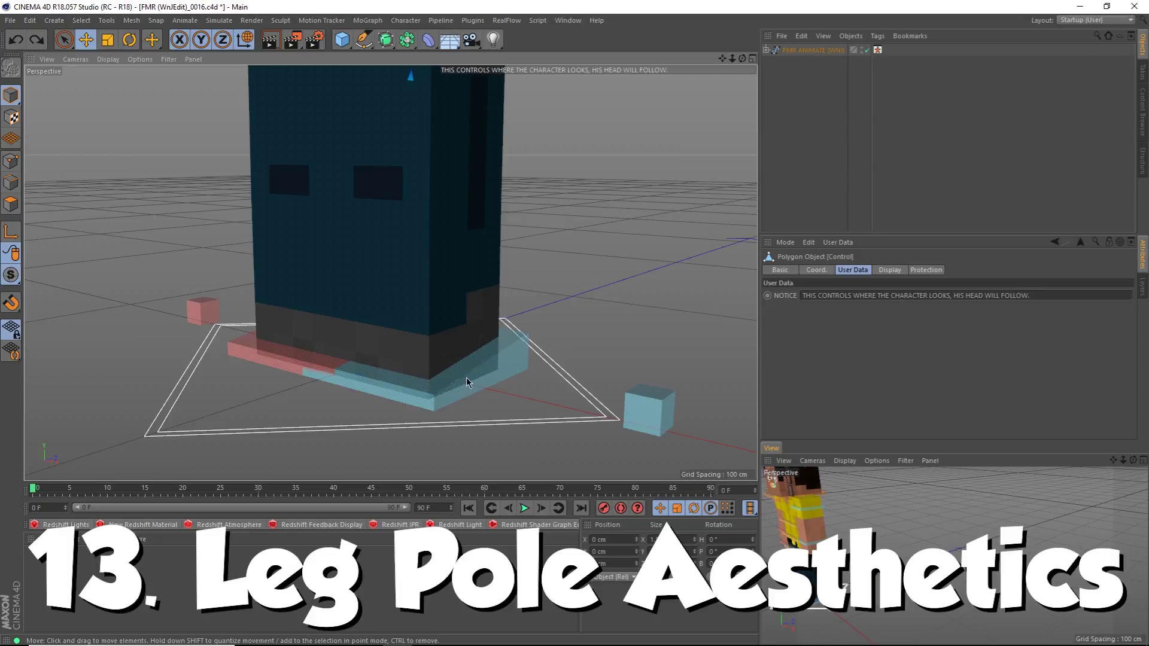
- Try moving and rotating the left foot control goalLegL to test how the leg poses
click(466, 377)
alt+drag(466, 377, 548, 337)
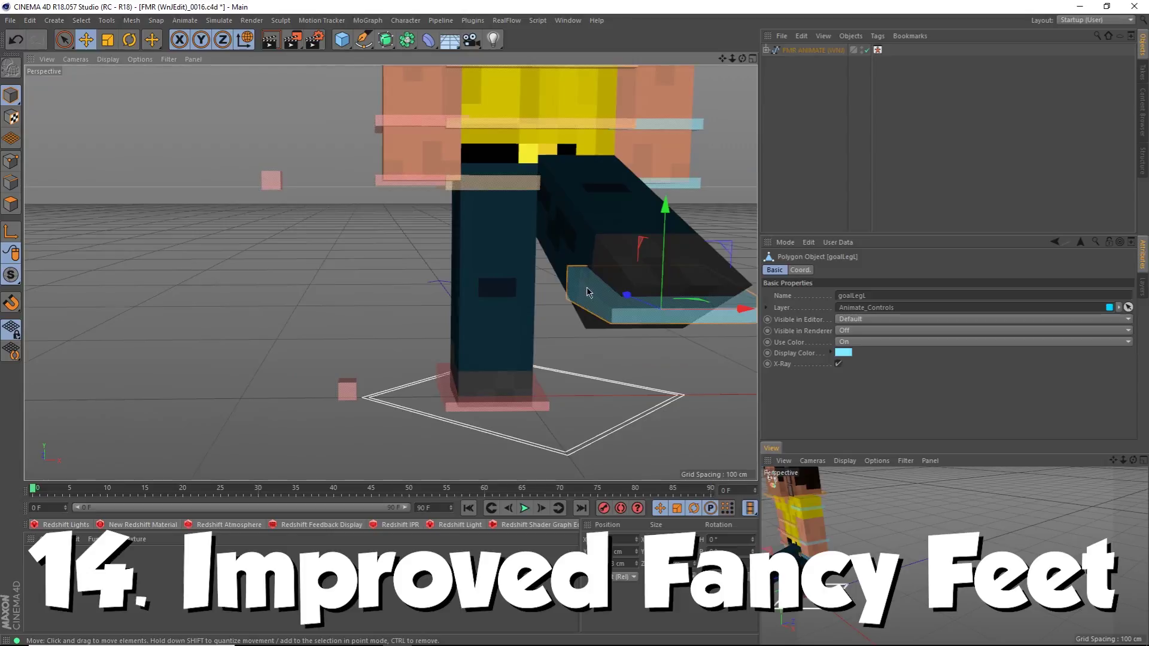
alt+drag(585, 288, 383, 280)
key(r)
drag(261, 269, 230, 266)
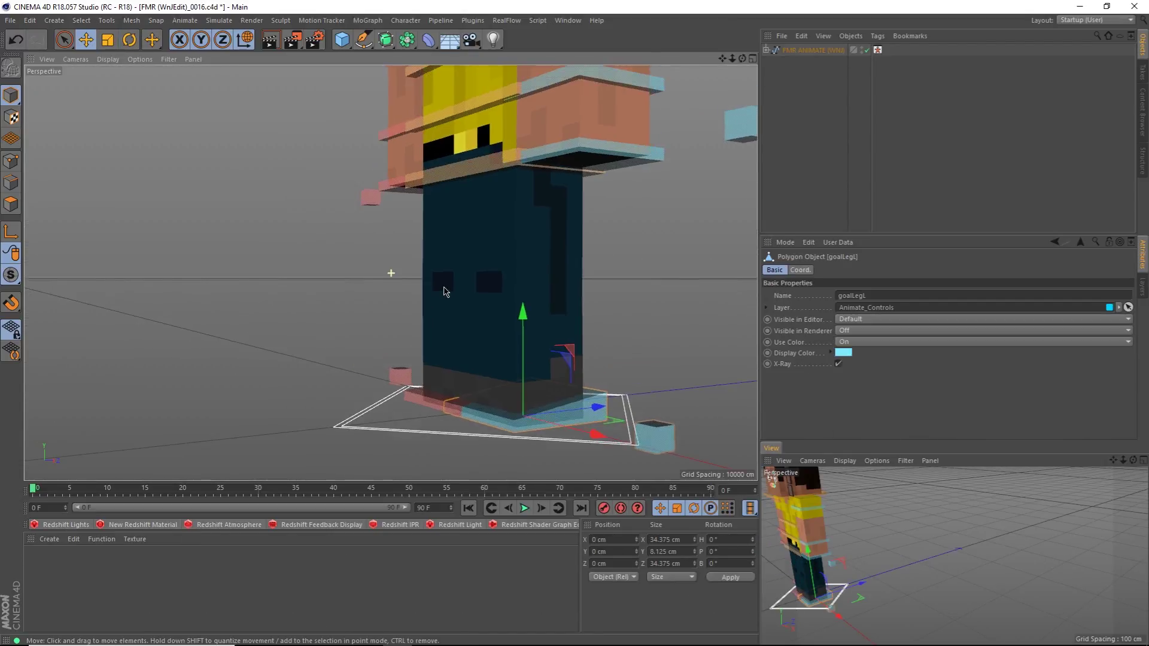
drag(460, 328, 465, 130)
alt+middle_drag(269, 236, 285, 333)
alt+drag(317, 239, 357, 235)
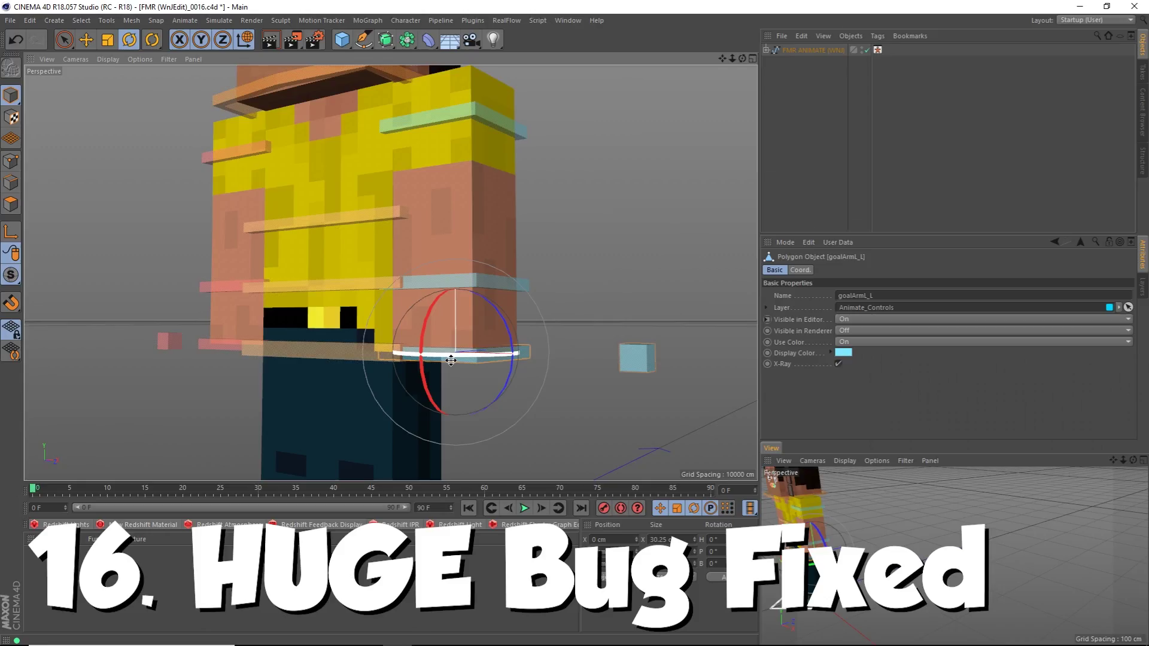
- Try moving the left hand control, and rotate the right hand control goalArmR_L together with the attached axe
key(e)
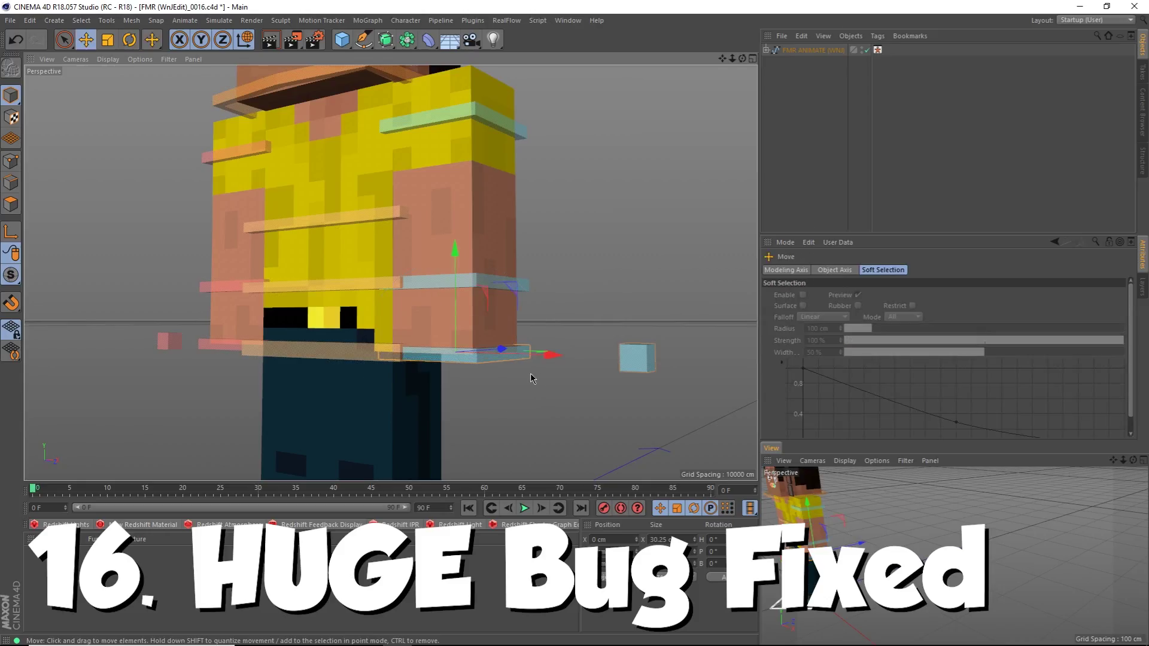
drag(535, 380, 654, 446)
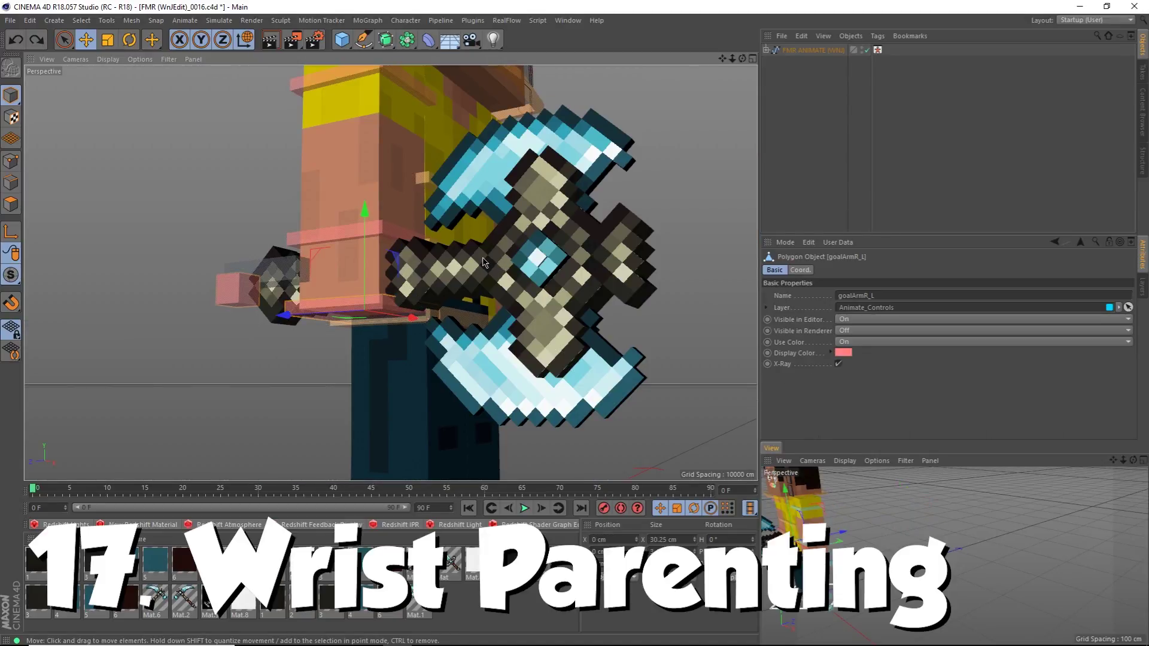
key(r)
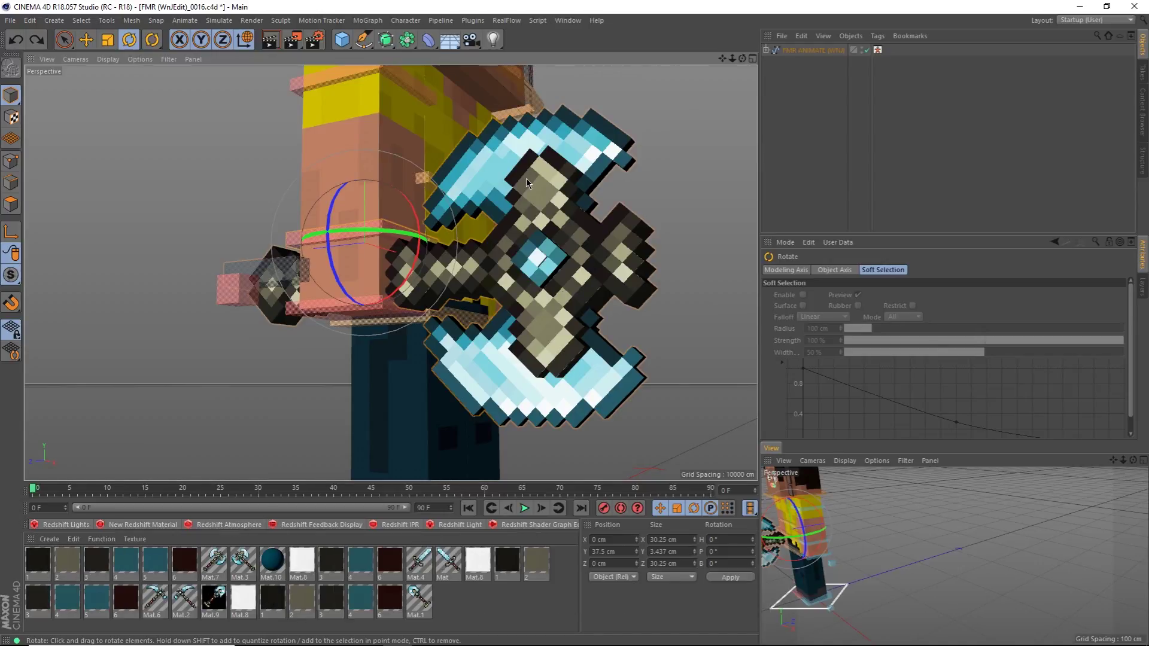
drag(526, 177, 526, 149)
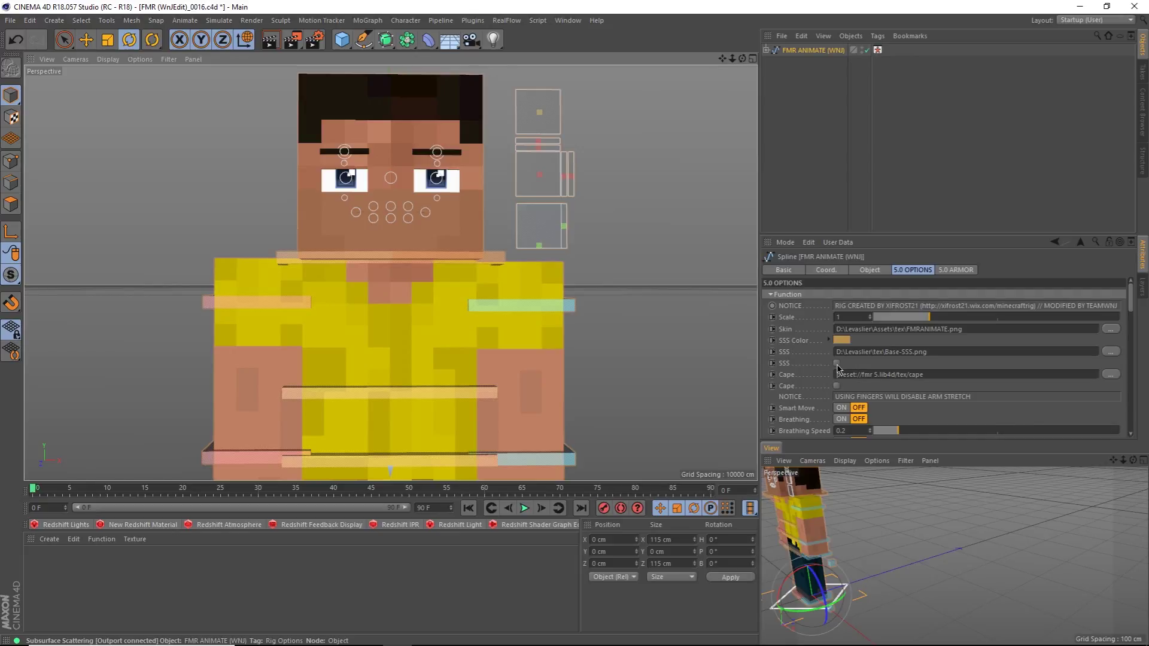
- Move the right foot control up and outward and the left foot control about 330 cm away to test the body's response
scroll(794, 377, down, 3)
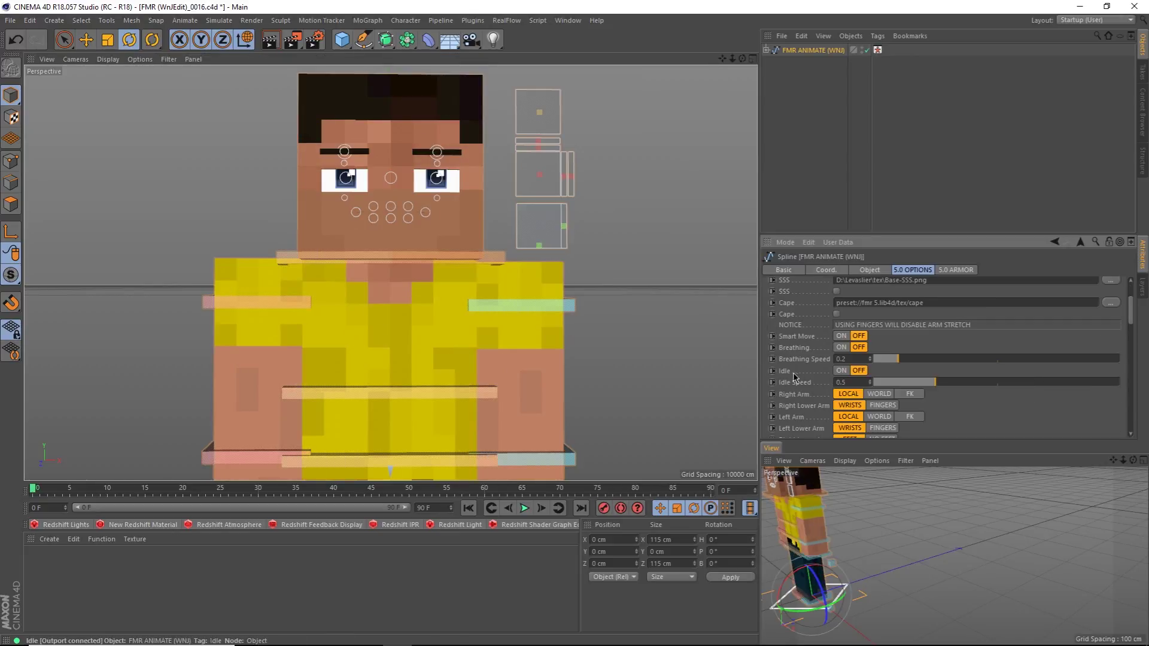
scroll(522, 402, down, 4)
alt+middle_drag(457, 407, 426, 238)
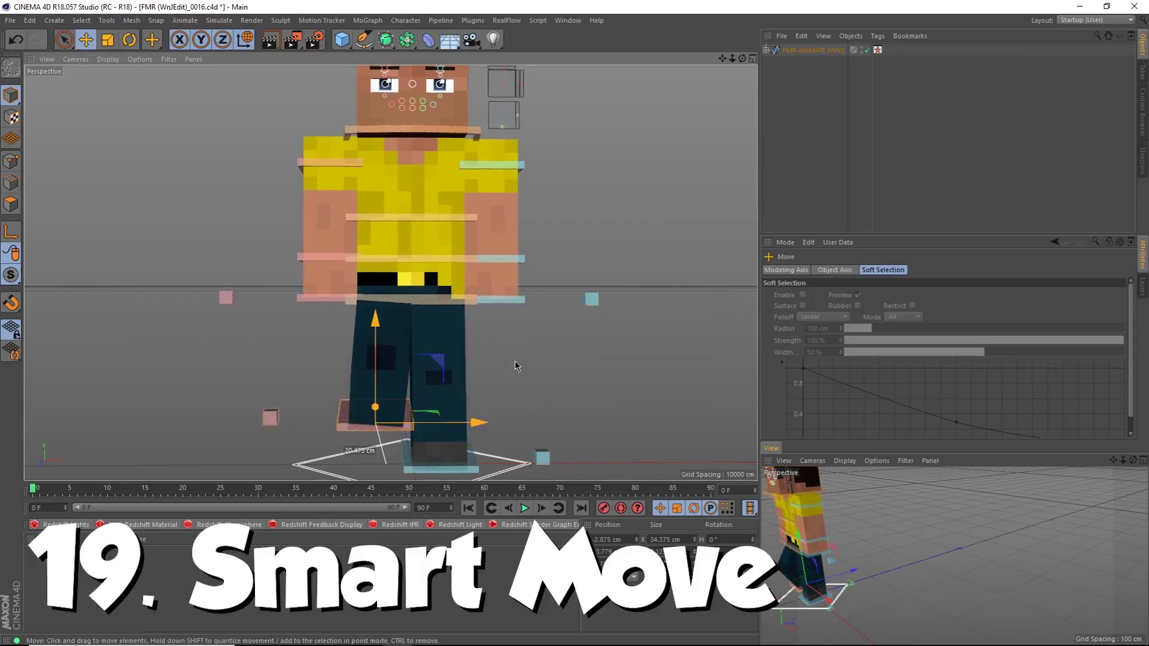
drag(515, 362, 277, 334)
scroll(442, 339, down, 4)
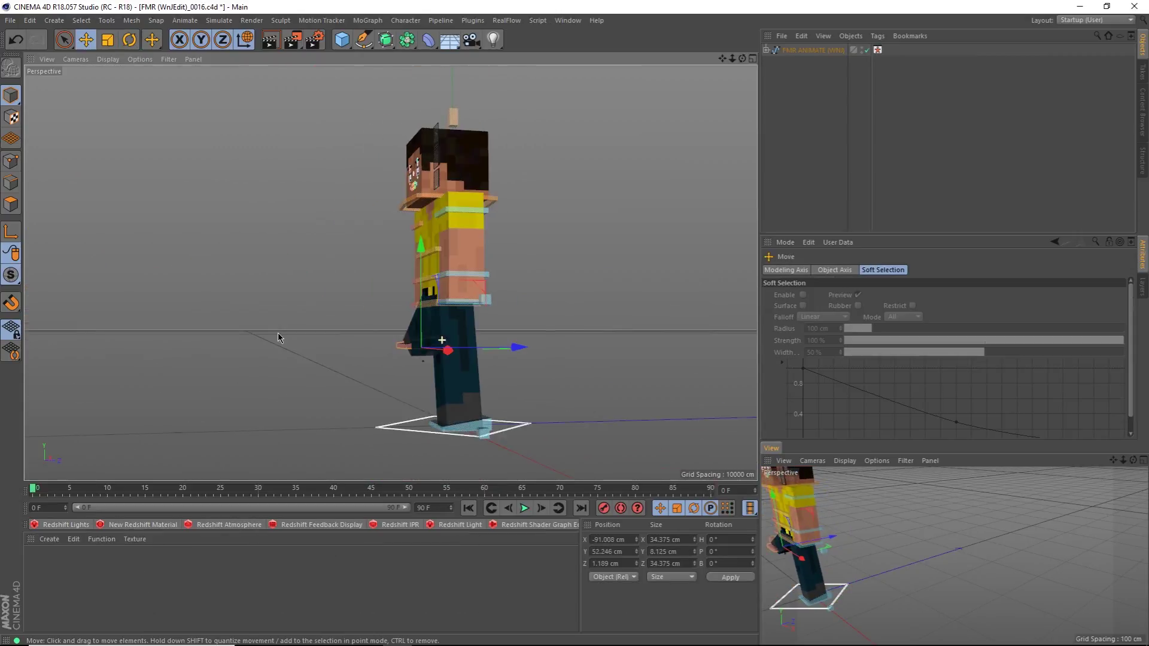
click(471, 426)
mouse_move(416, 460)
mouse_down()
mouse_move(361, 387)
mouse_move(401, 466)
mouse_up()
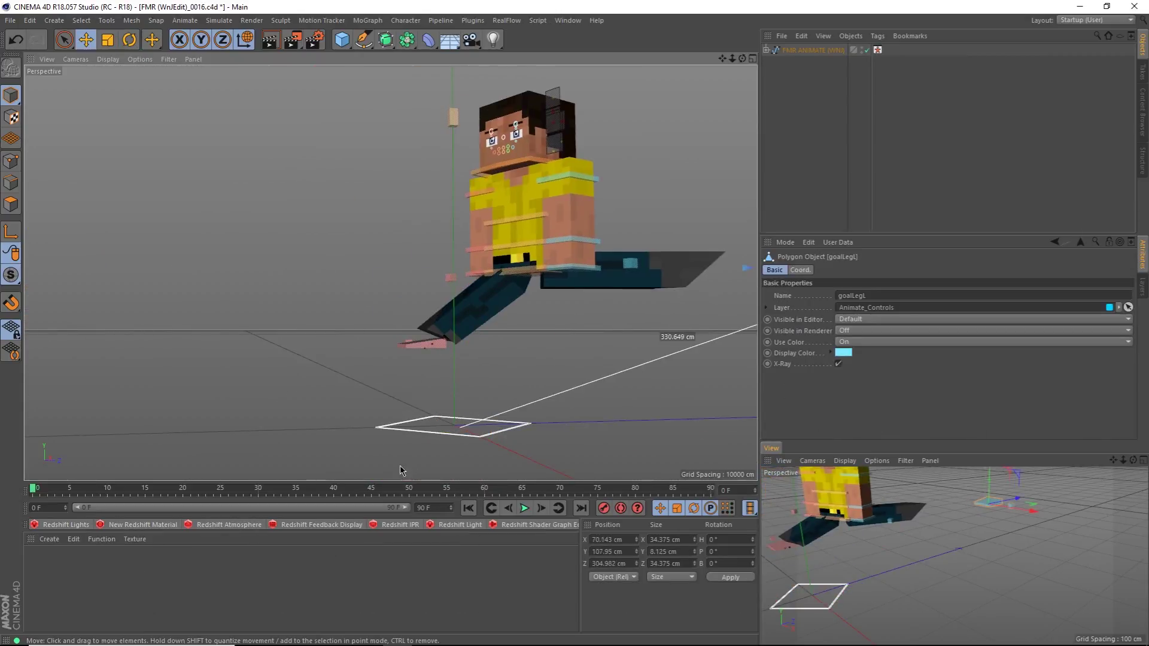
alt+drag(562, 246, 676, 267)
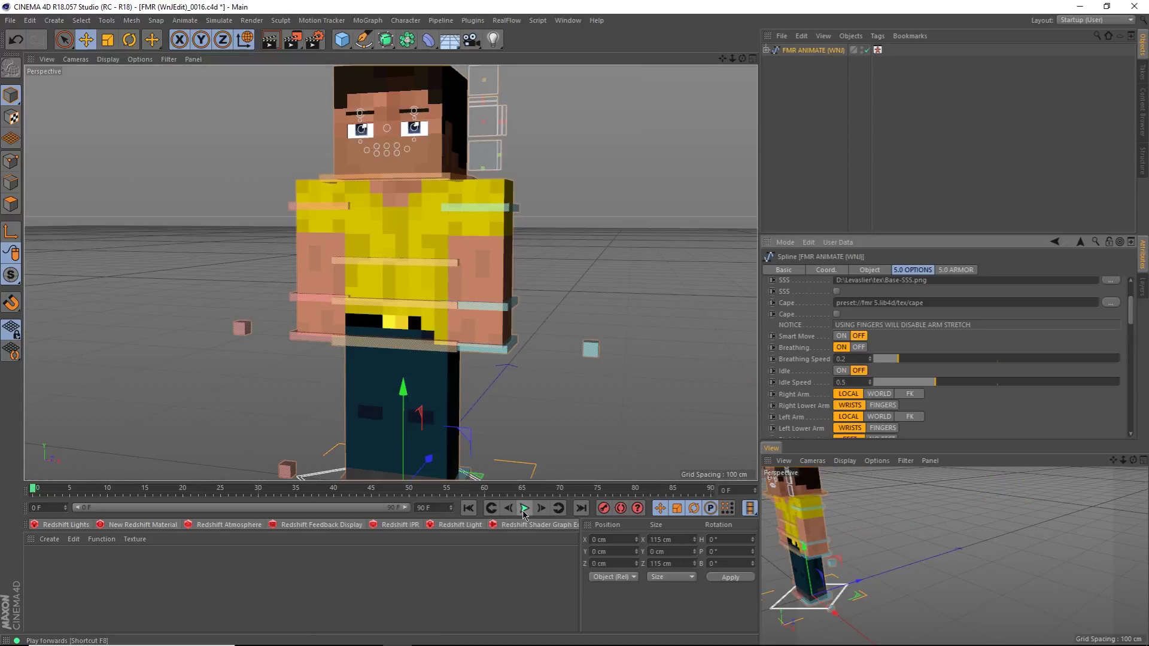
- Play the timeline to preview the idle animation and raise the rig's Idle Speed
click(524, 507)
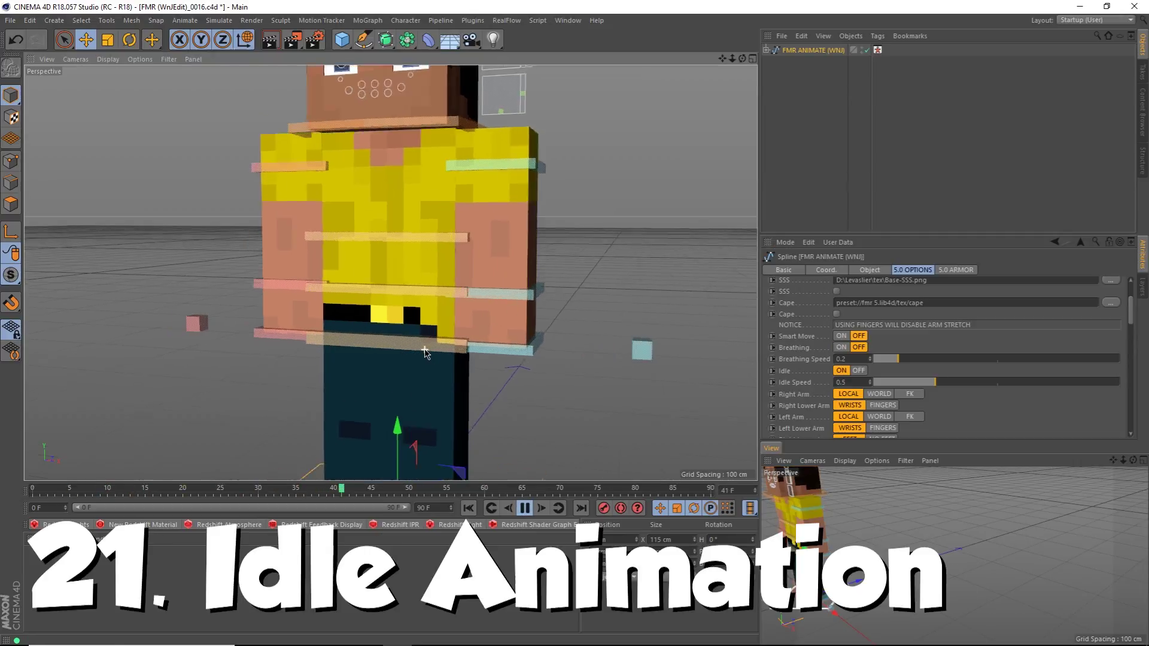
scroll(417, 344, up, 3)
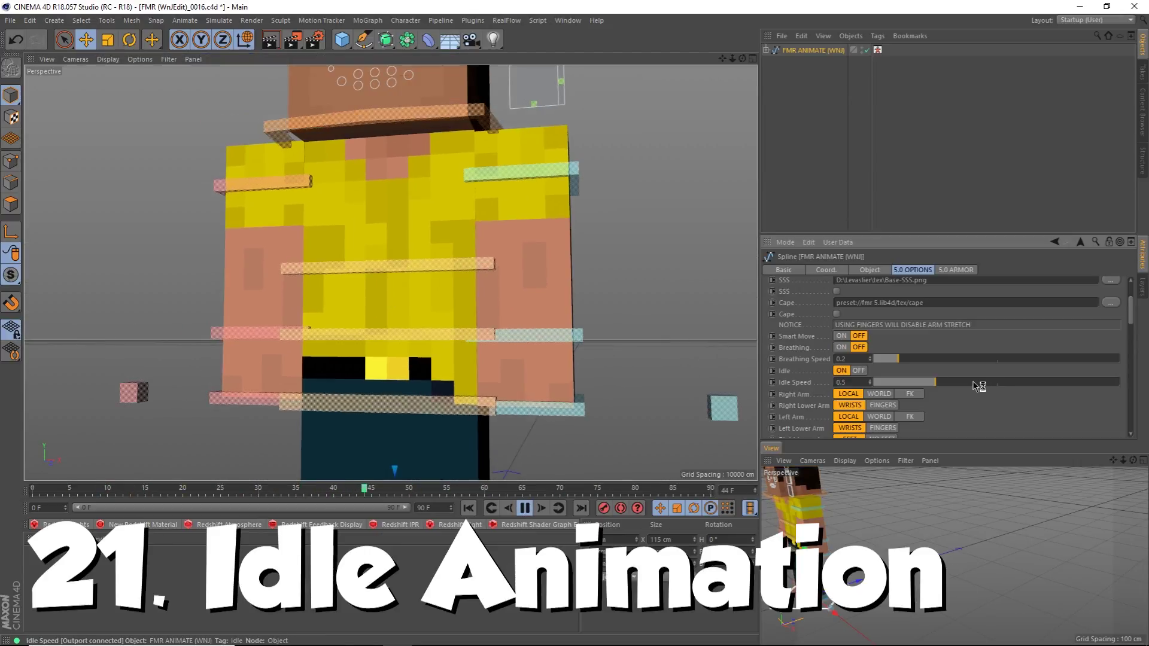
drag(973, 382, 1124, 398)
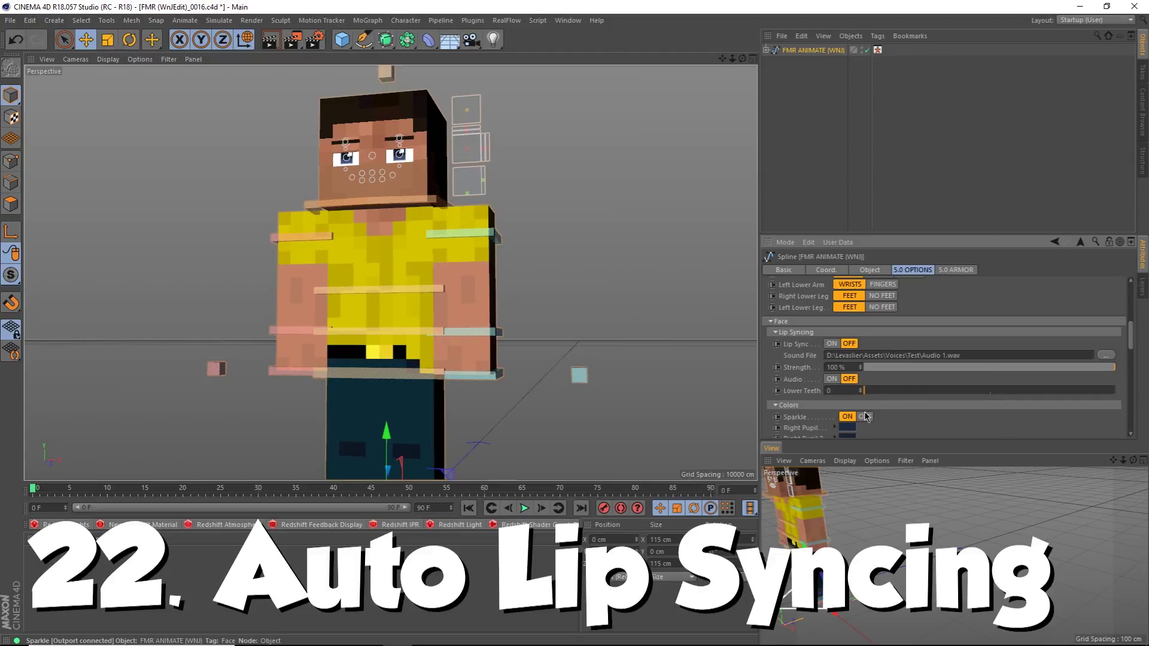
- Switch on Lip Sync in the rig's face options and set Lower Teeth to 3
click(837, 345)
click(850, 344)
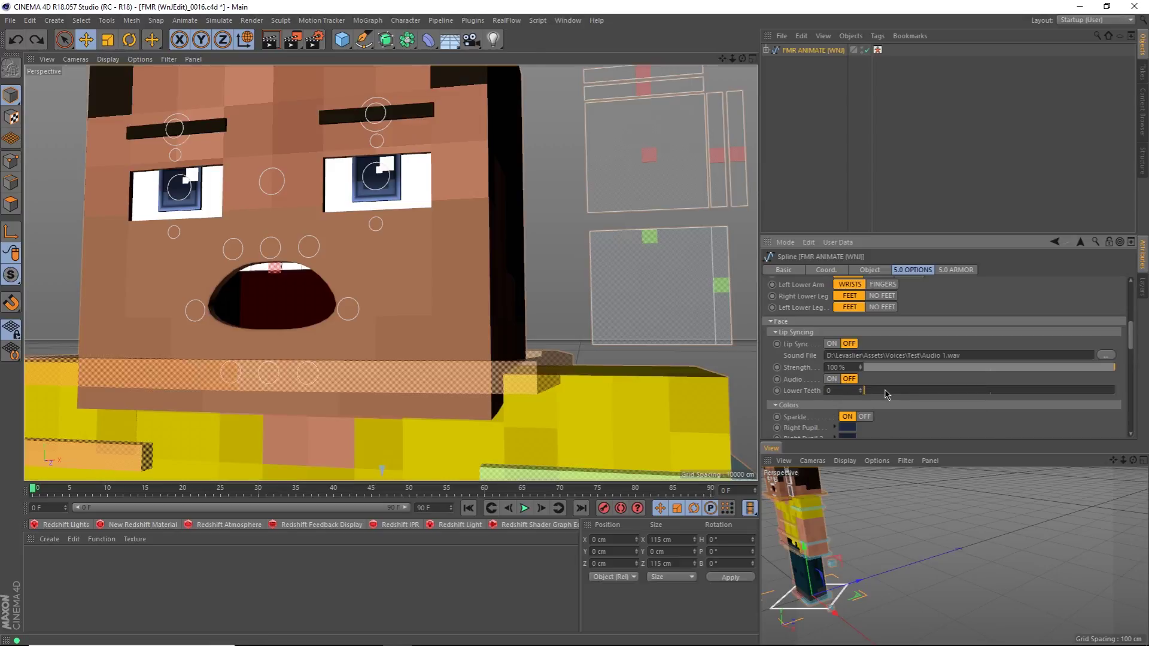
drag(885, 393, 910, 401)
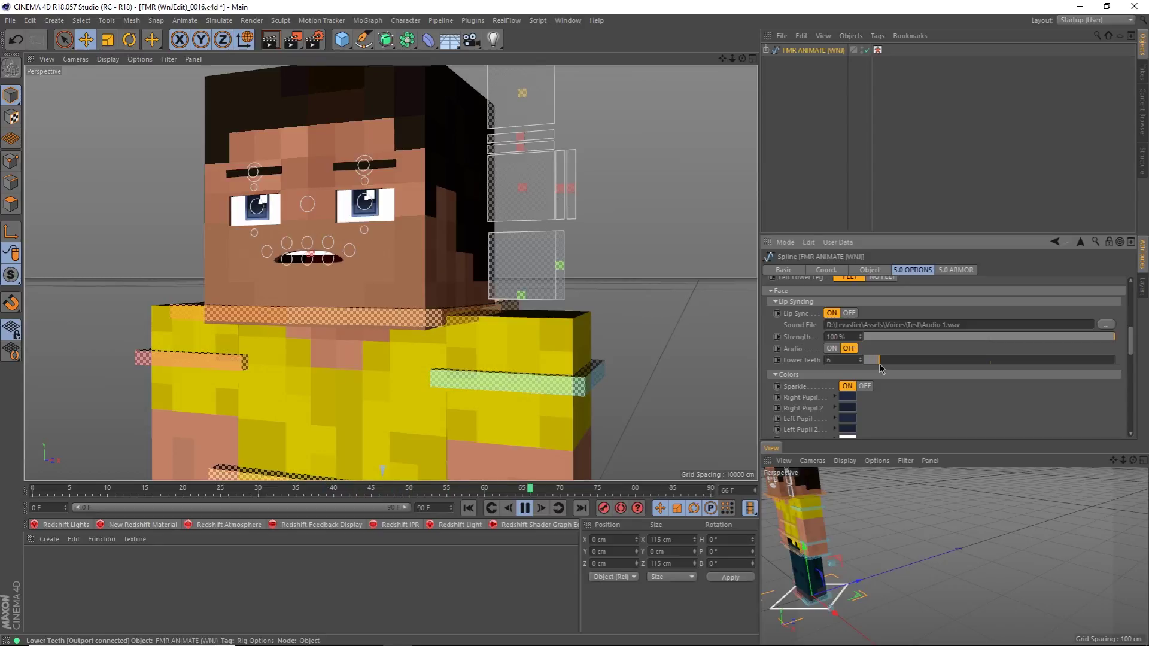
drag(881, 370, 871, 364)
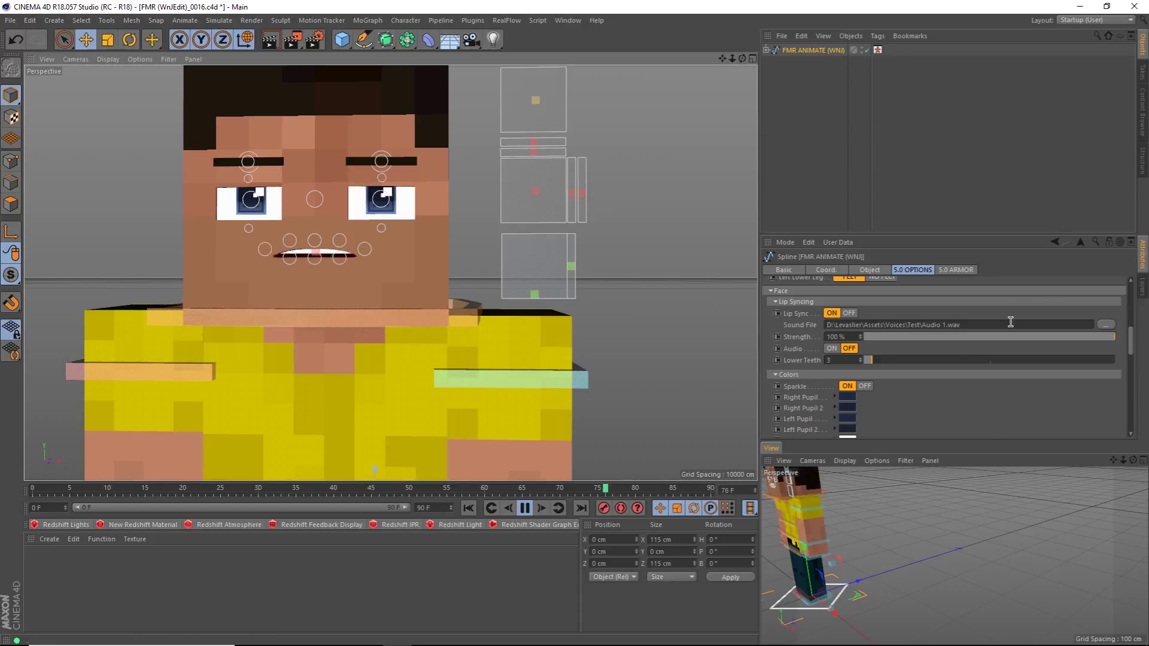
- Try widening the mouth by moving its open/close control about 4.4 cm, and vary the lip-sync Strength before restoring 100%
click(535, 294)
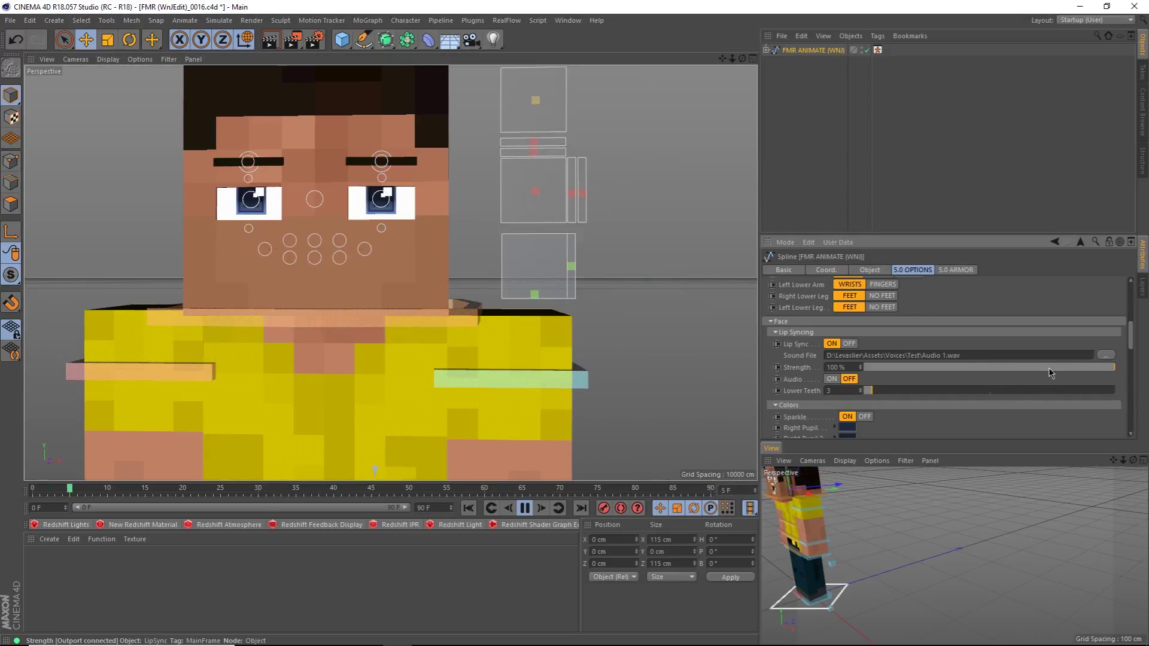
click(1058, 367)
mouse_move(1058, 370)
mouse_down()
mouse_move(877, 371)
mouse_move(1051, 367)
mouse_up()
drag(1052, 367, 1116, 367)
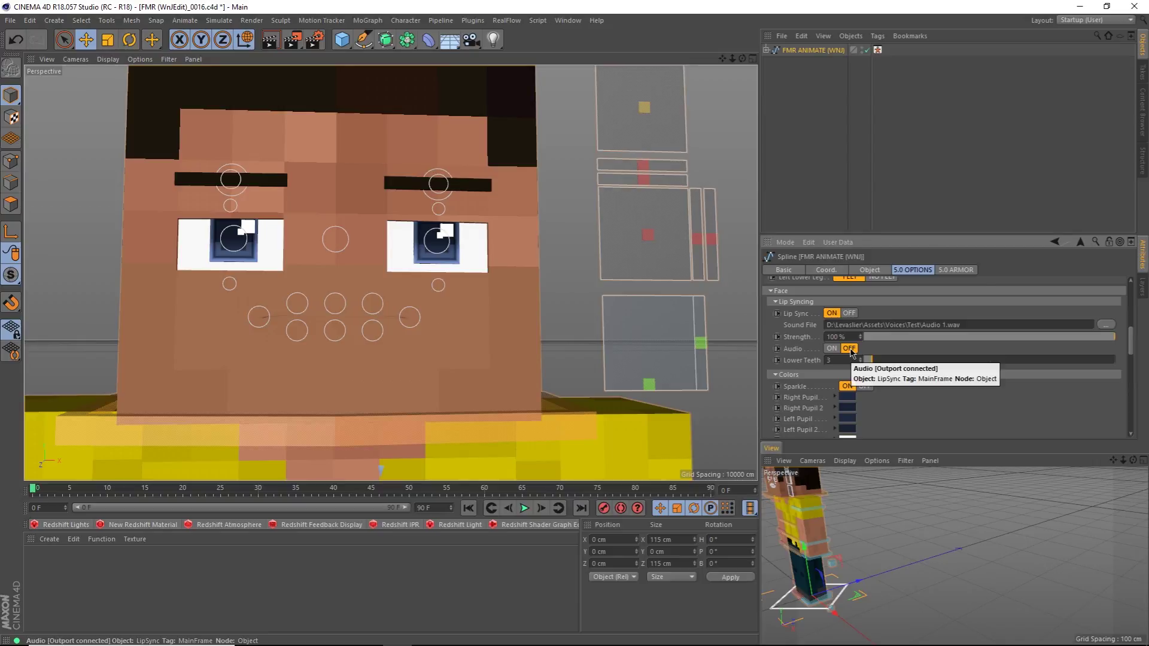
- Play the lip-sync animation, try opening the mouth wide with its open/close control, and undo the move
key(F8)
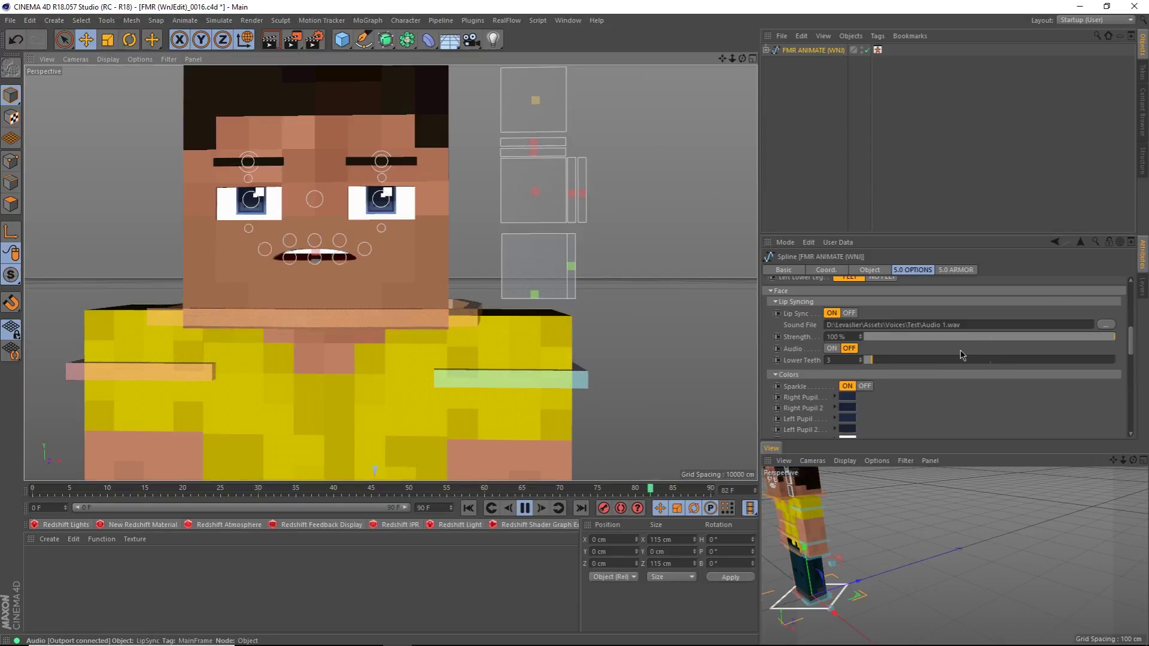
click(534, 295)
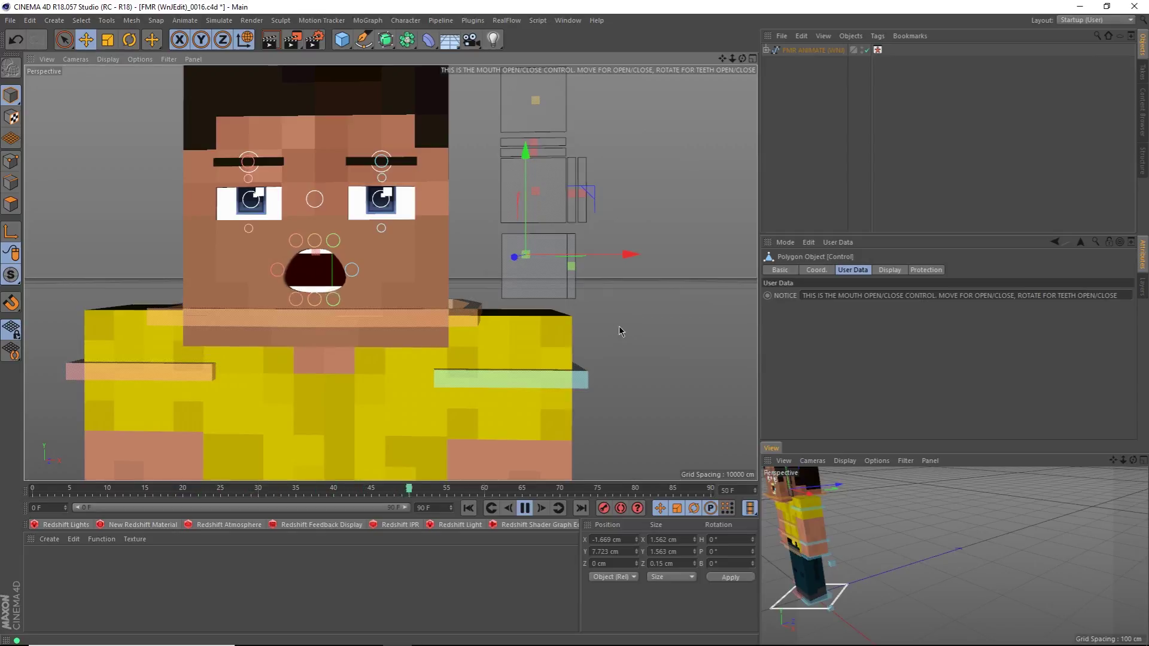
key(ctrl+z)
- Select the FMR ANIMATE (WNJ) rig and lower its lip-sync Strength to 12%
click(813, 51)
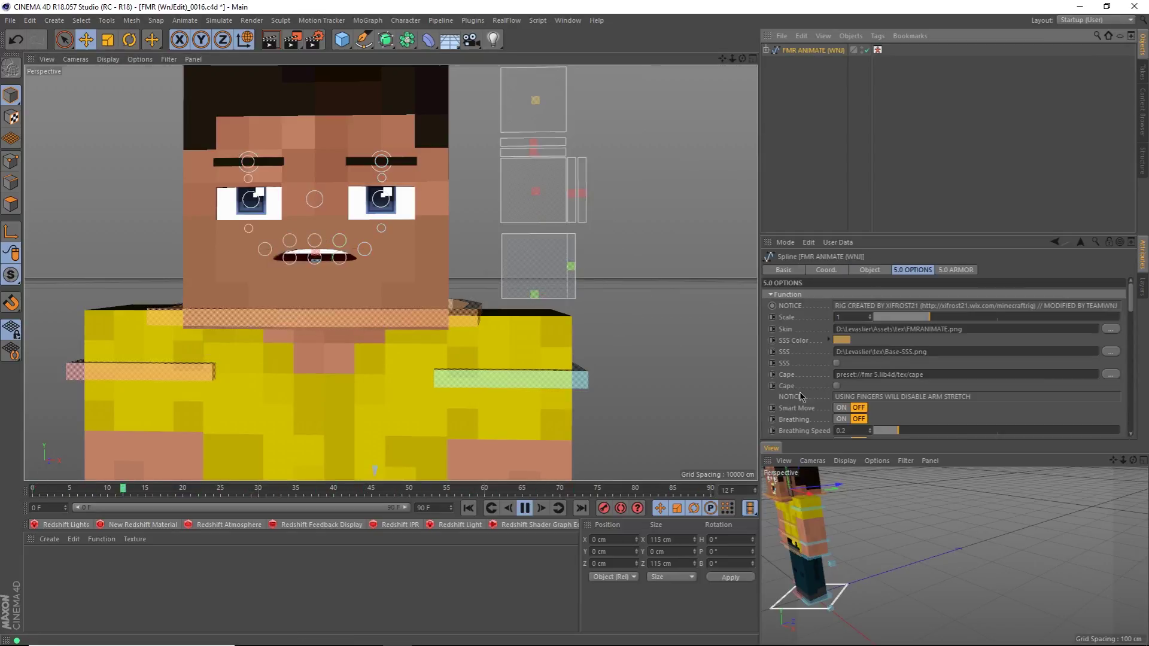
scroll(837, 359, down, 5)
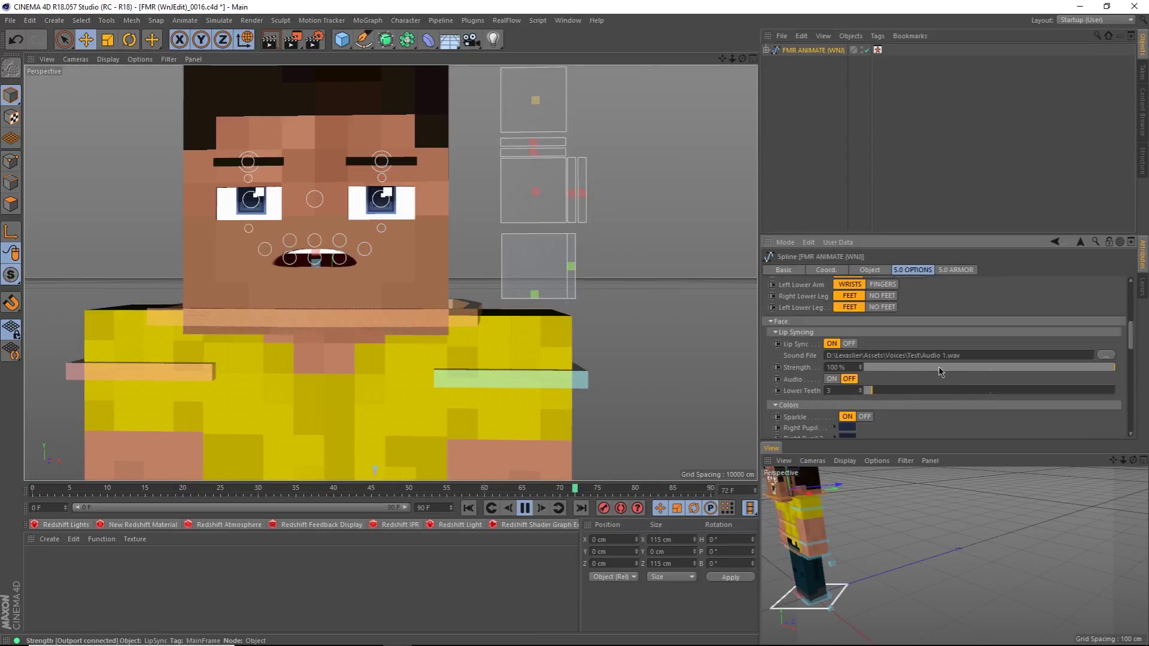
drag(1059, 370, 560, 435)
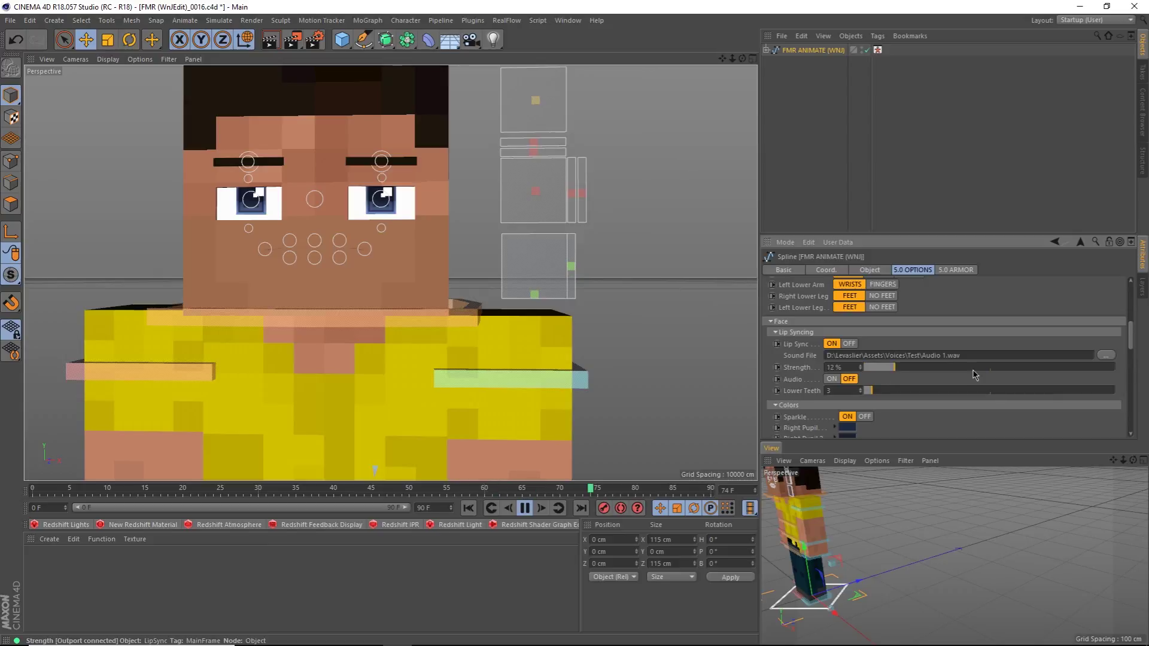